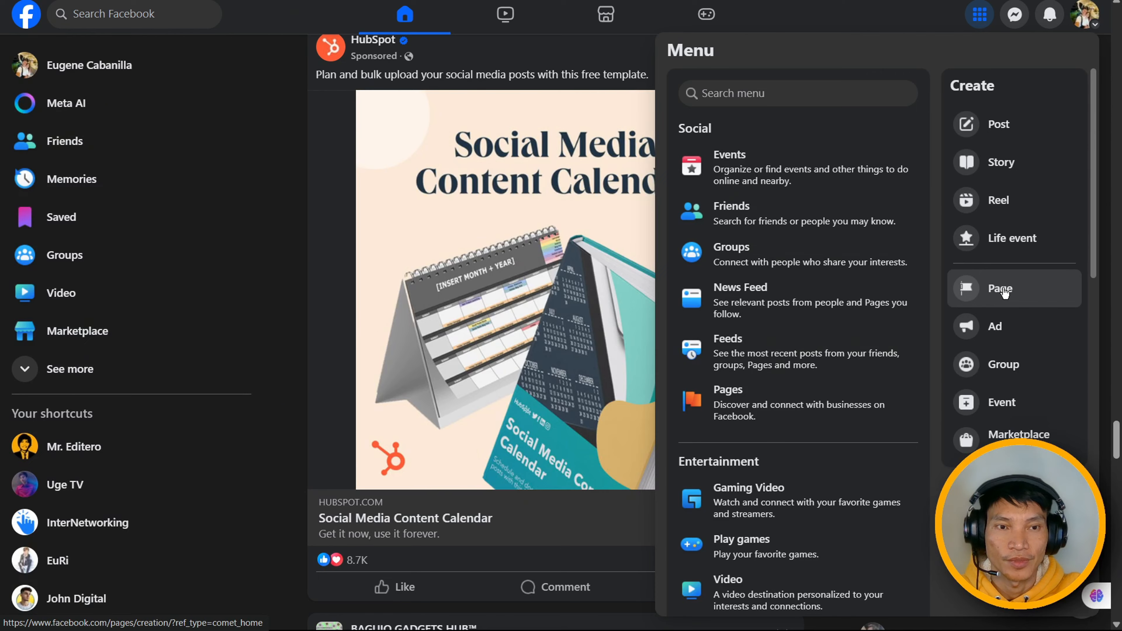
Start creating a new Facebook Page and name it "John Creatives"
{"action": "left_click", "coordinate": [921, 504]}
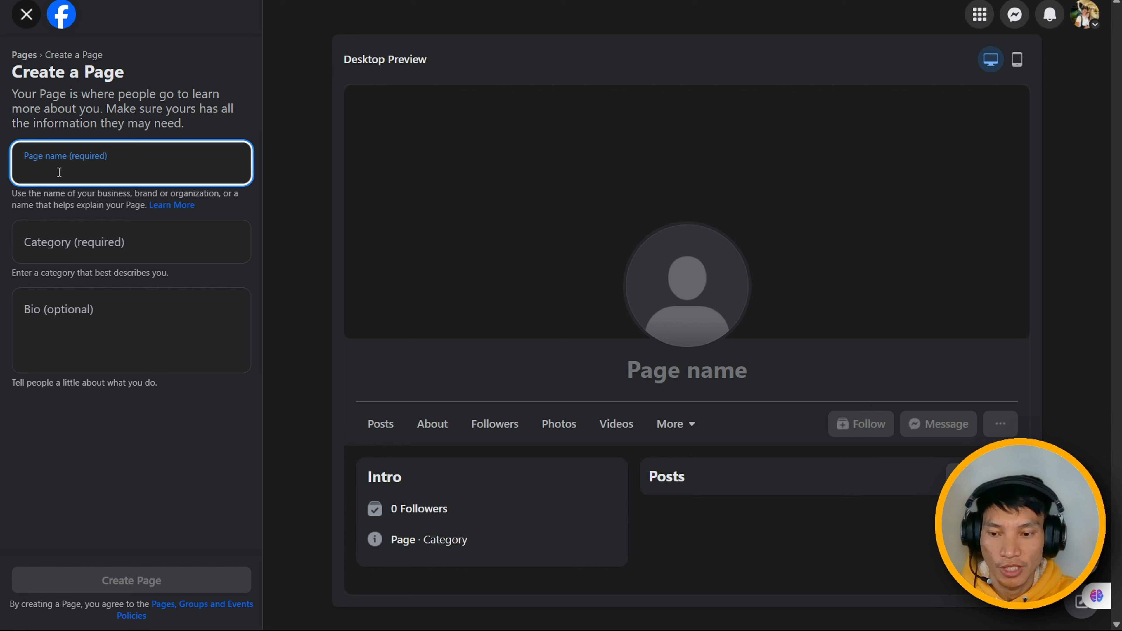
{"action": "type", "text": "John "}
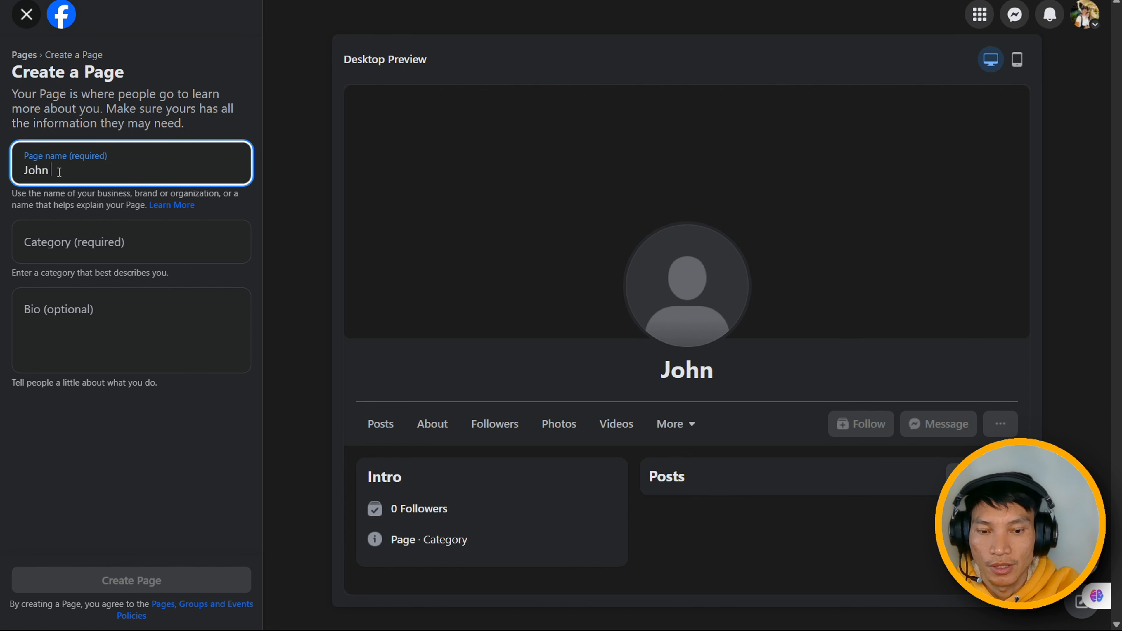
{"action": "type", "text": "Creatives"}
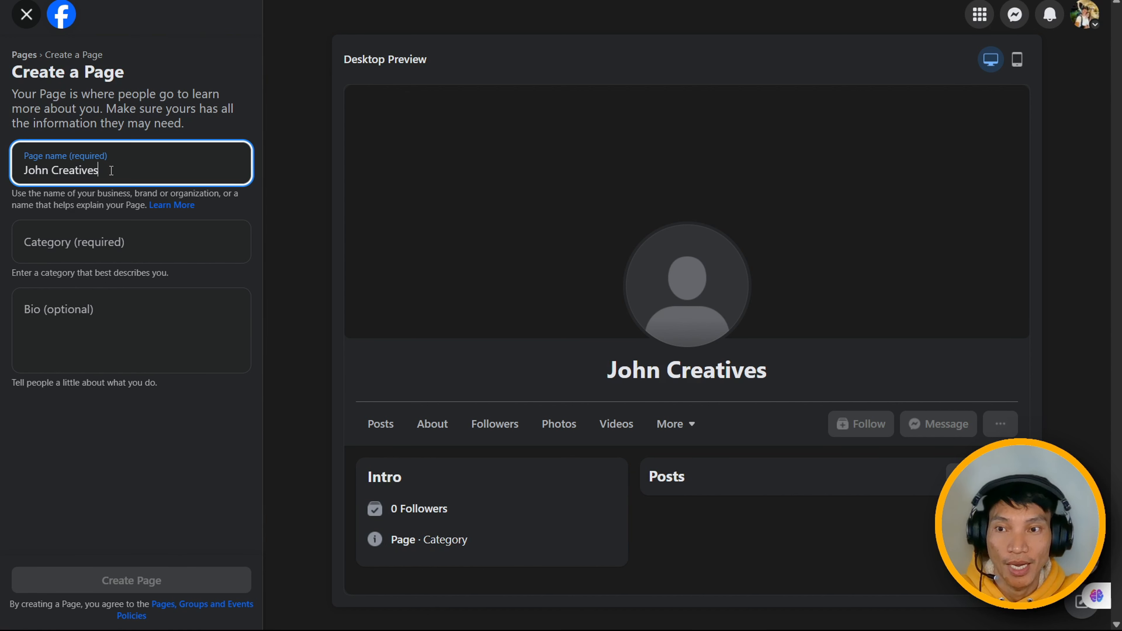
Assign the categories Digital creator and Graphic Designer to the new Page
{"action": "left_click", "coordinate": [73, 248]}
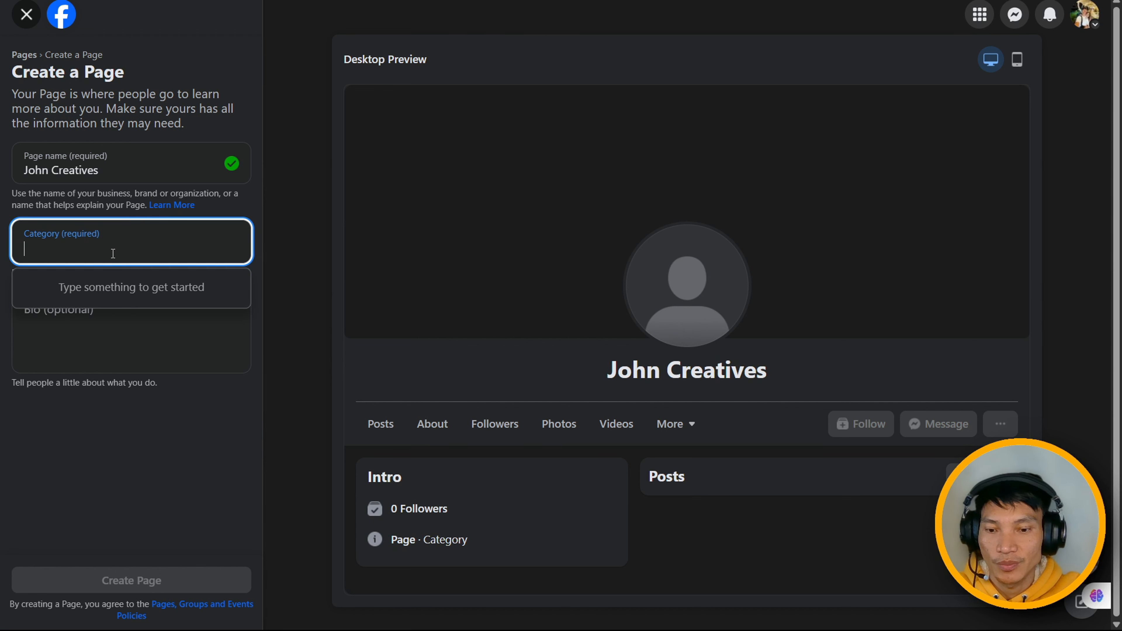
{"action": "type", "text": "digi"}
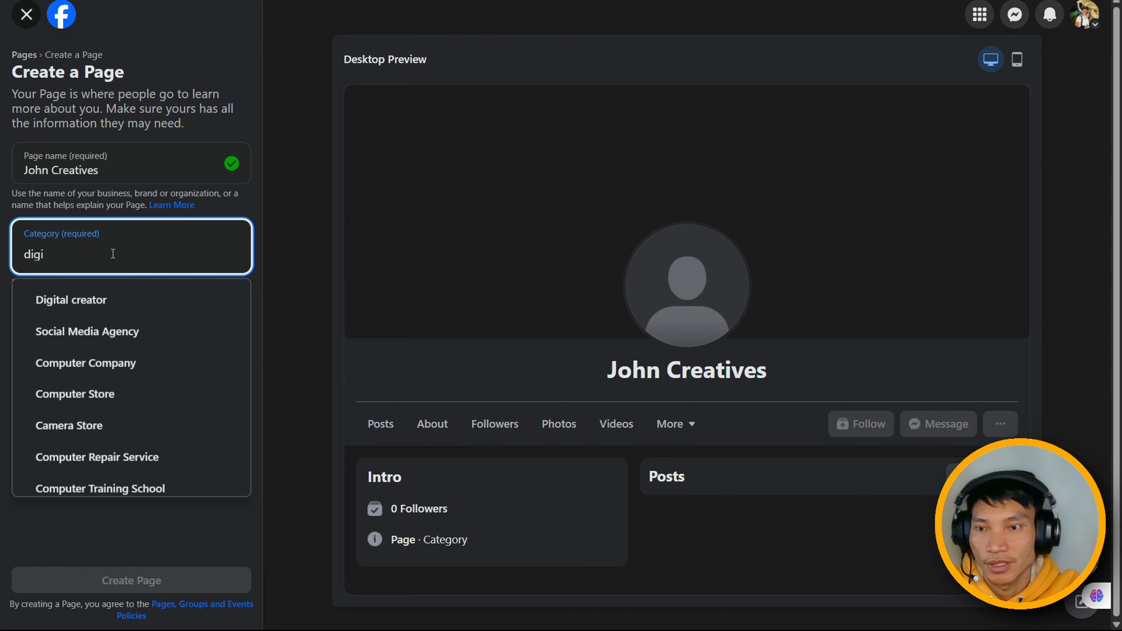
{"action": "left_click", "coordinate": [71, 311]}
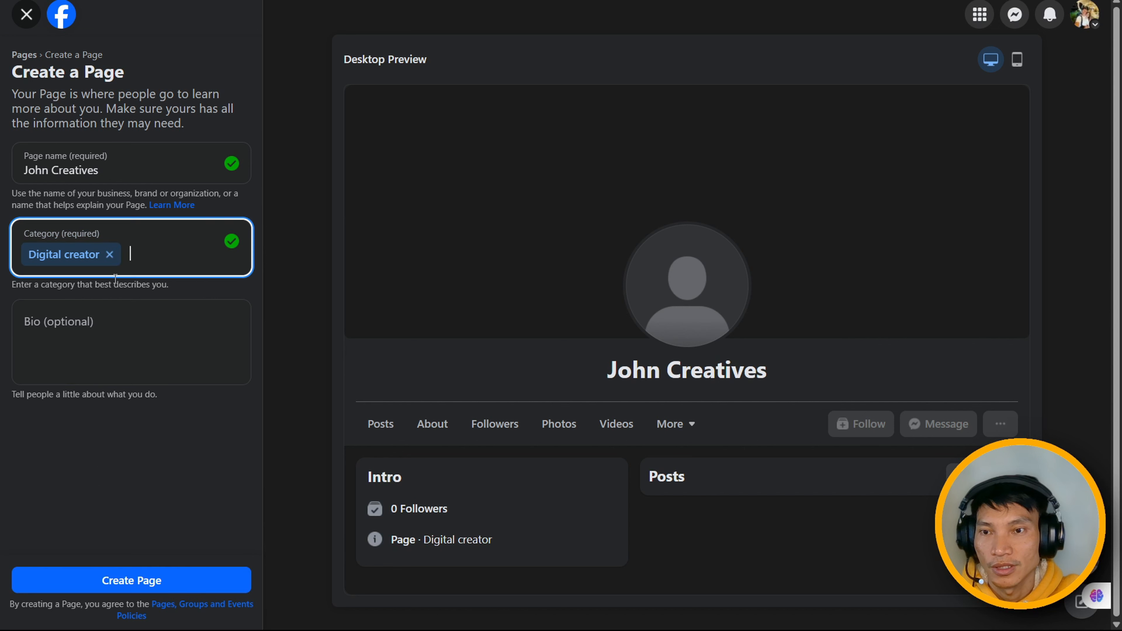
{"action": "left_click", "coordinate": [152, 268]}
{"action": "type", "text": "gr"}
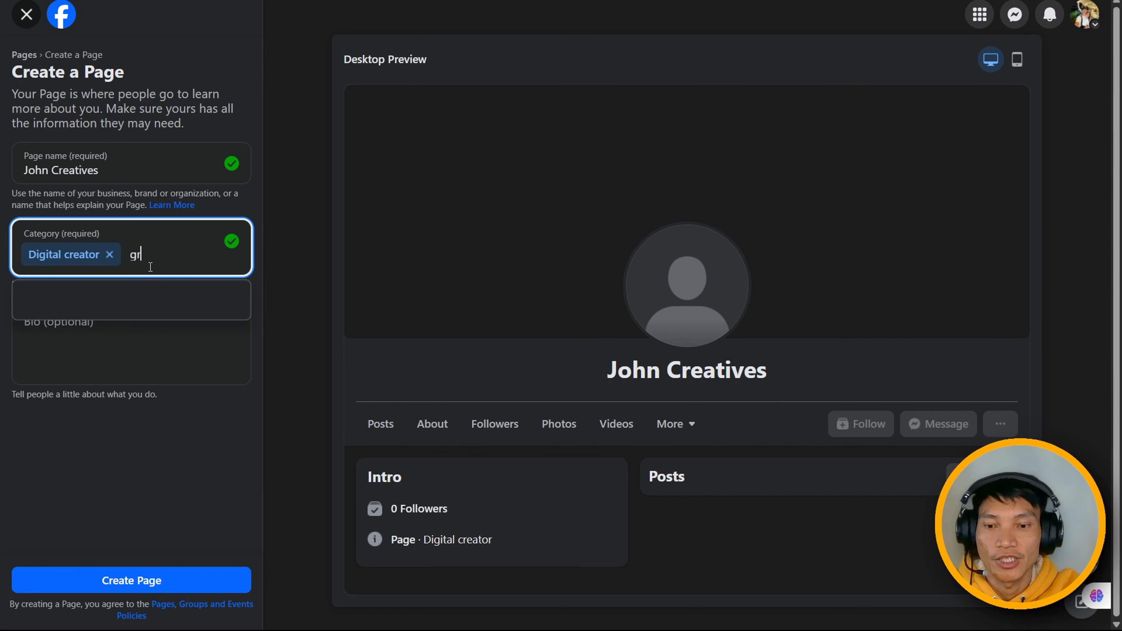
{"action": "left_click", "coordinate": [62, 333]}
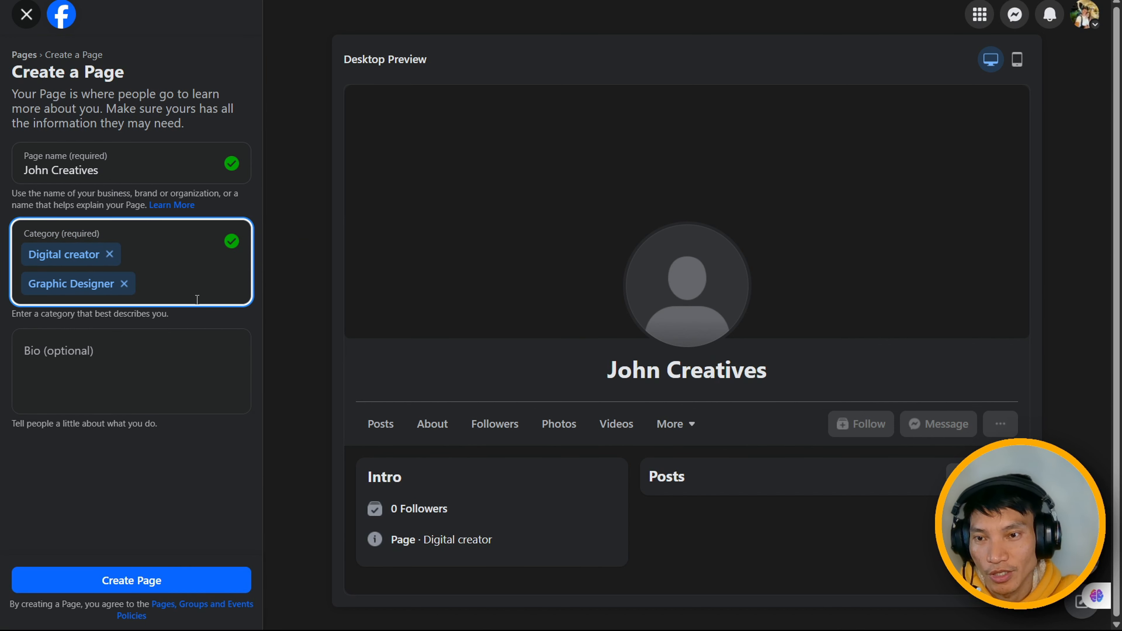
{"action": "left_click", "coordinate": [185, 287]}
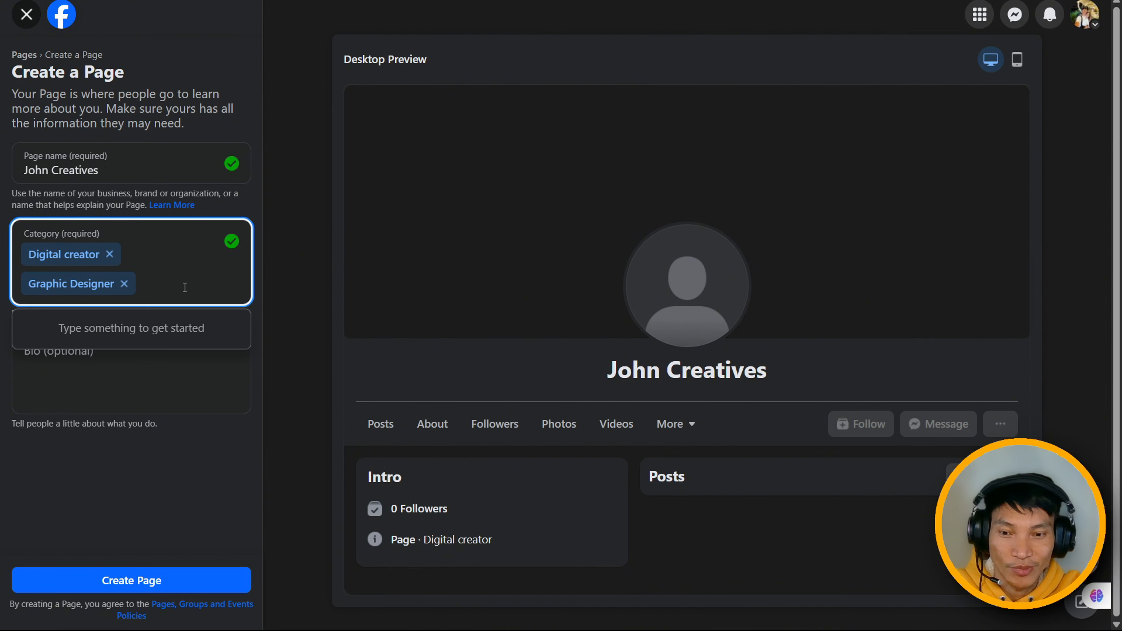
{"action": "type", "text": "gr"}
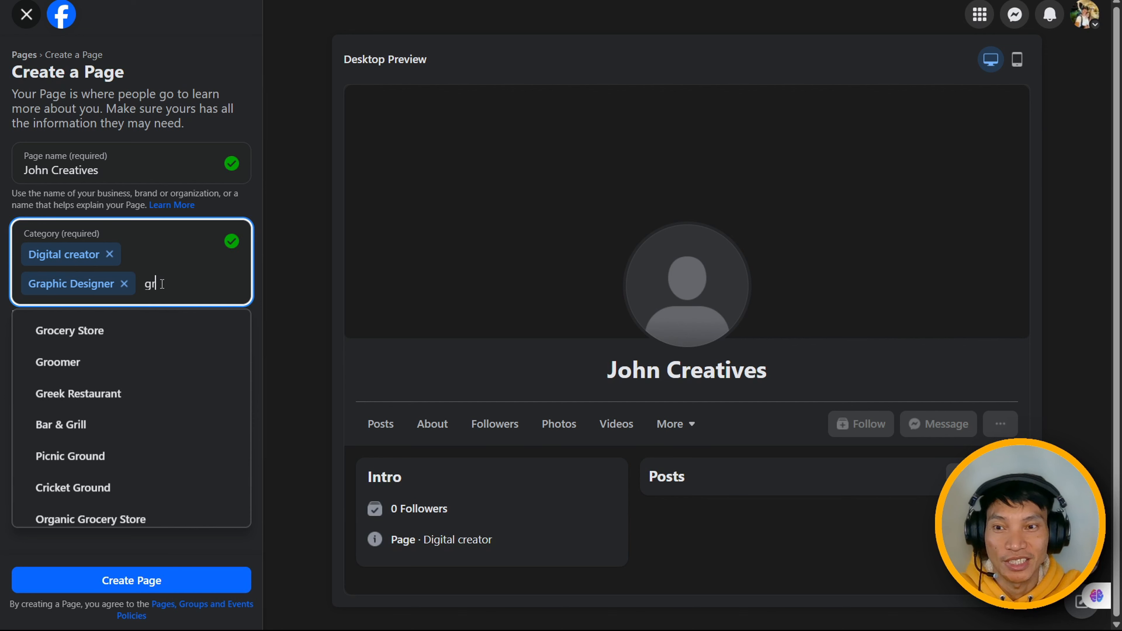
{"action": "left_click", "coordinate": [131, 375]}
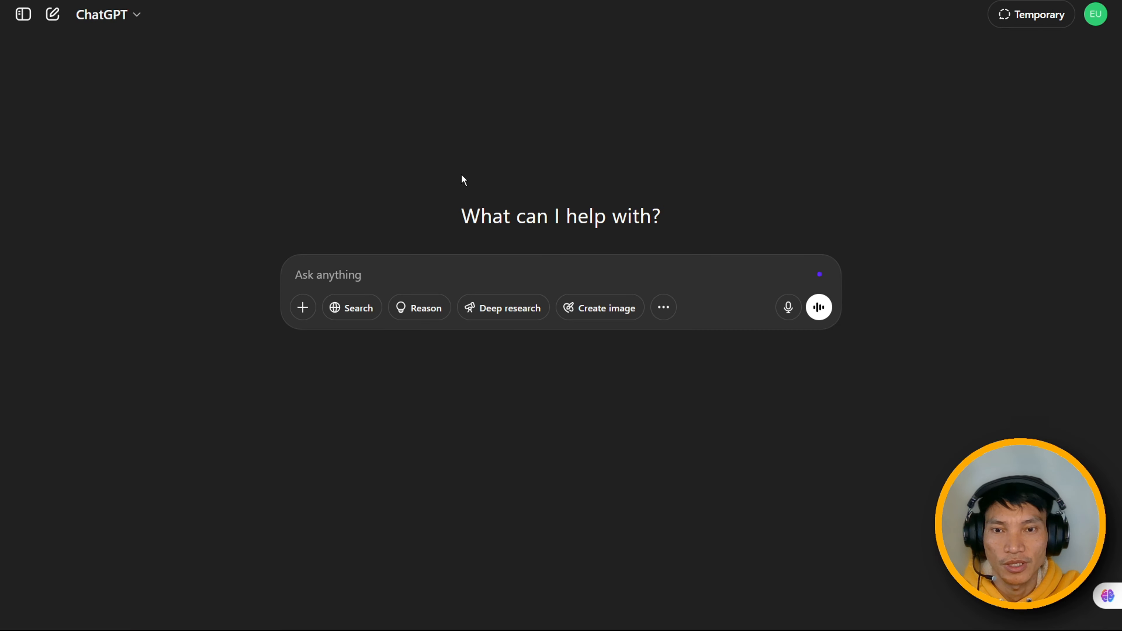
Switch to ChatGPT and send the prompt "i am digital seller. create a description for my facebook page profile or bio"
{"action": "type", "text": "i am"}
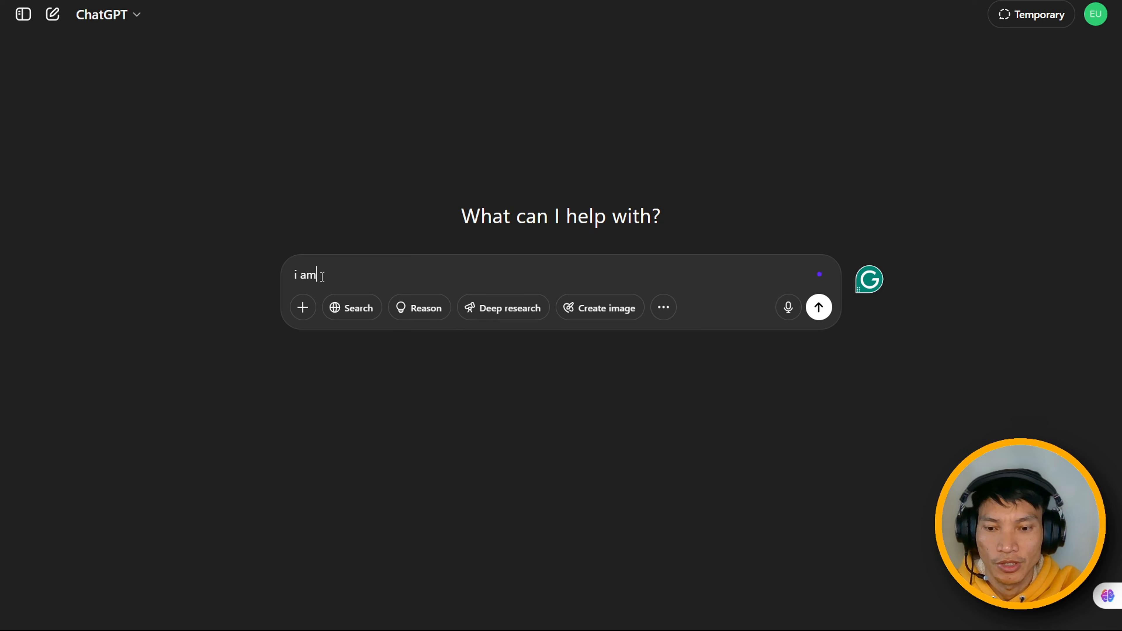
{"action": "type", "text": " digital seller. create a "}
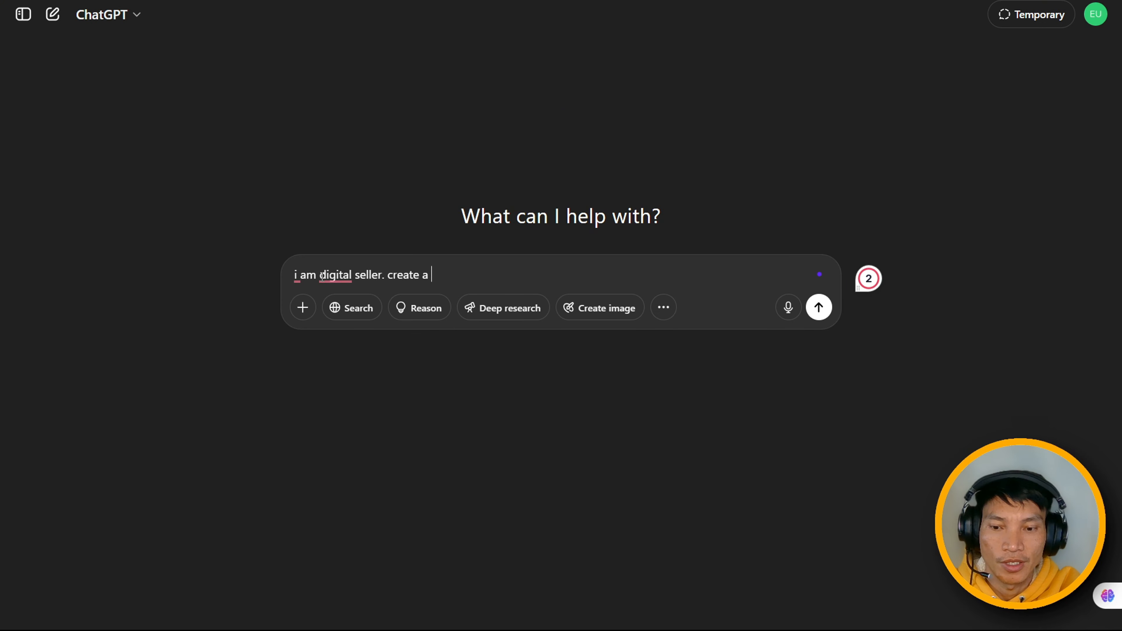
{"action": "type", "text": "description for my facebook page "}
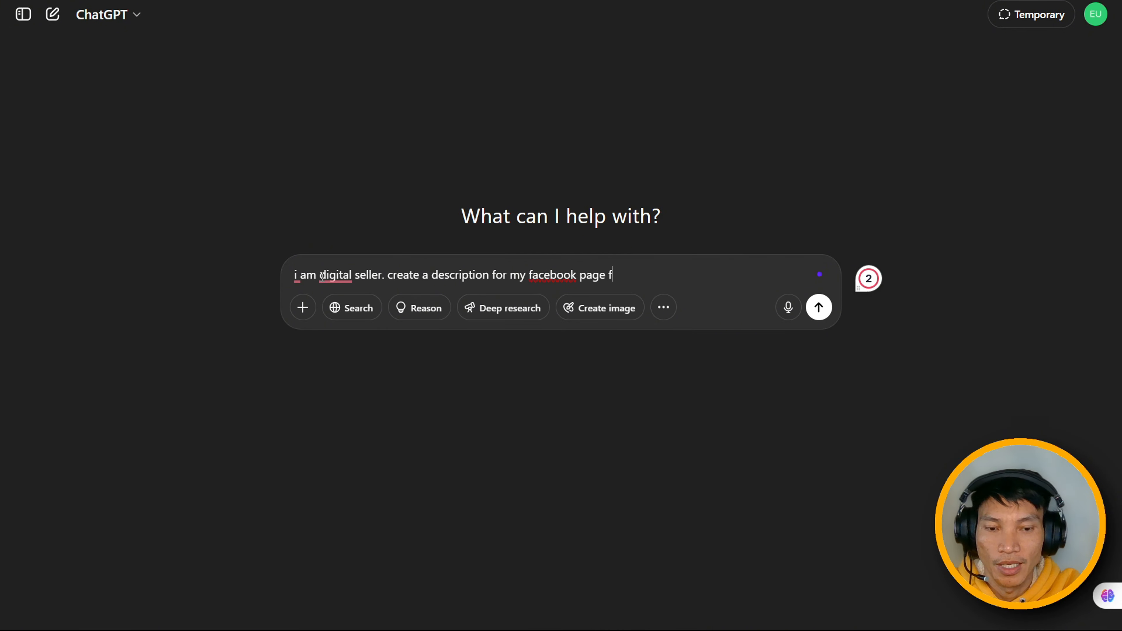
{"action": "type", "text": "profile or bio"}
{"action": "key", "text": "Return"}
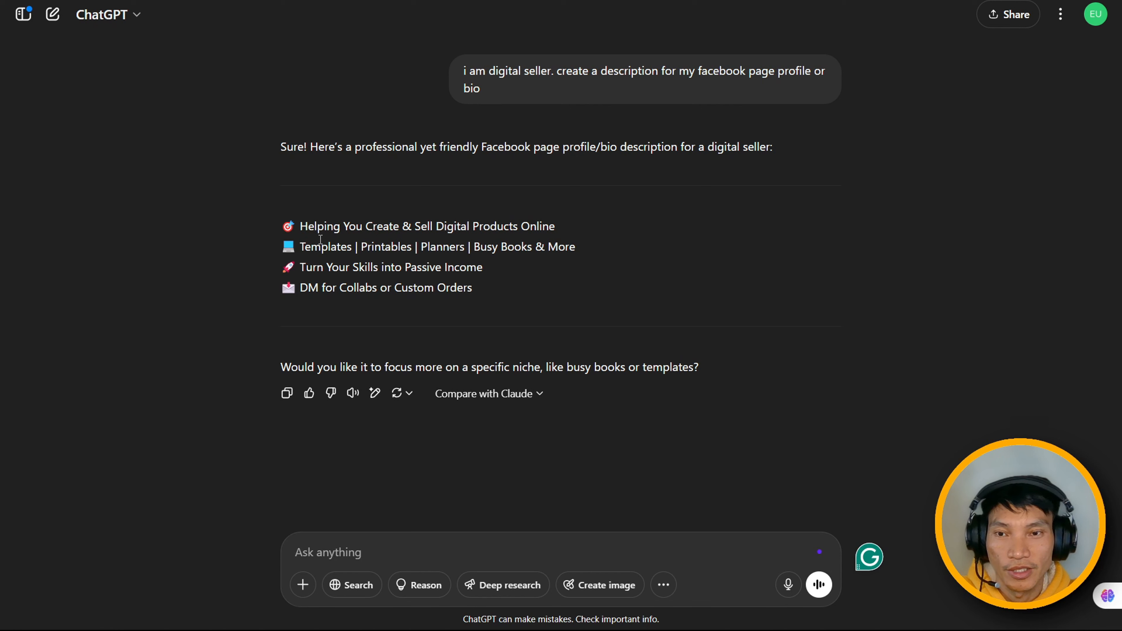
Copy the four-line description generated by ChatGPT into the Page's bio on Facebook and create the Page
{"action": "left_click_drag", "start_coordinate": [279, 231], "coordinate": [488, 297]}
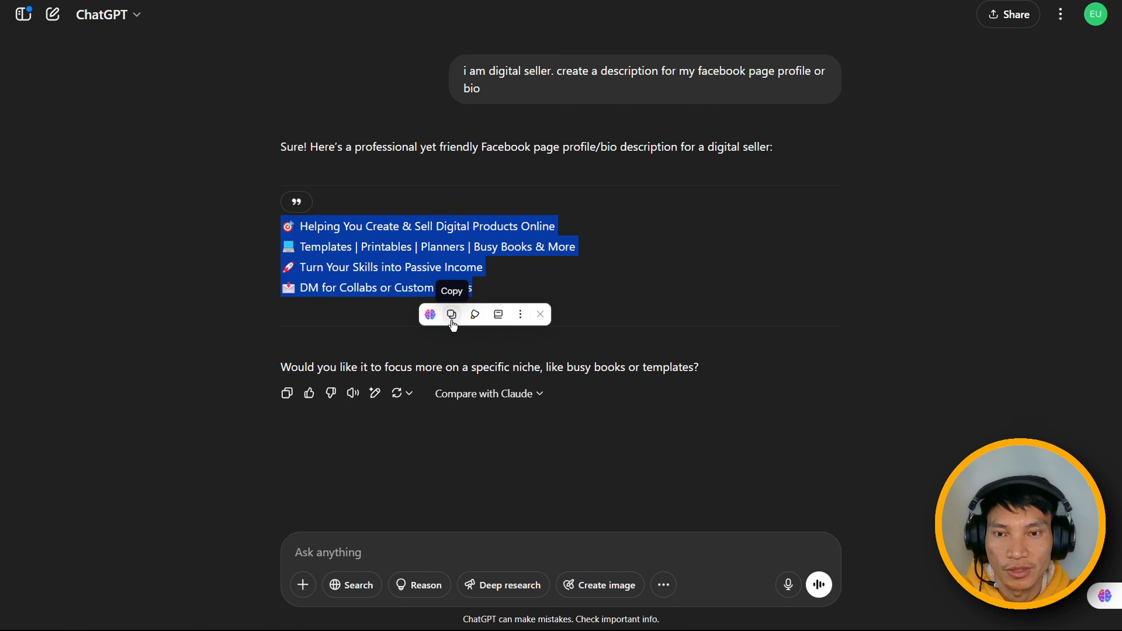
{"action": "left_click", "coordinate": [449, 315]}
{"action": "key", "text": "alt+Tab"}
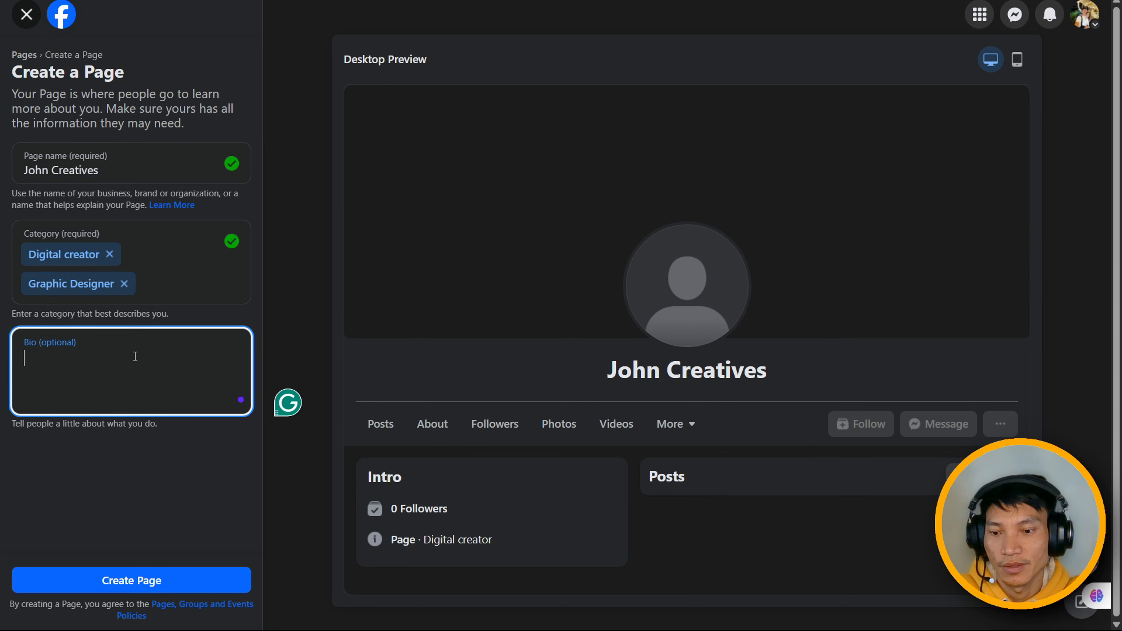
{"action": "key", "text": "ctrl+v"}
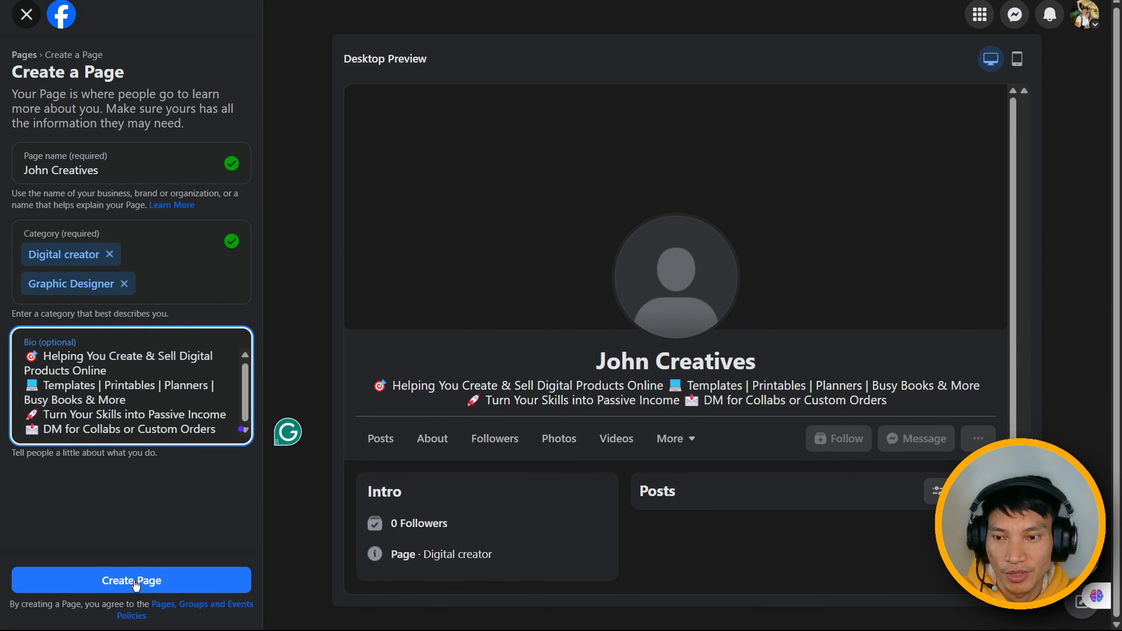
{"action": "left_click", "coordinate": [122, 585]}
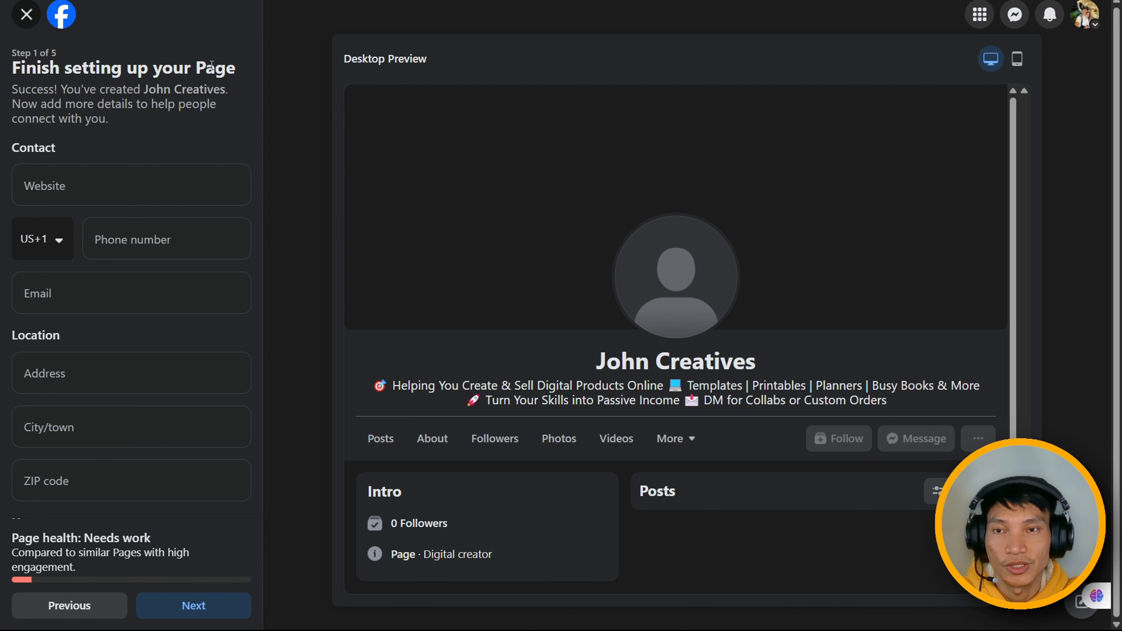
Set the phone country code to PH+63, enter the Page's contact phone number, and continue to the Page customization step
{"action": "left_click", "coordinate": [73, 188]}
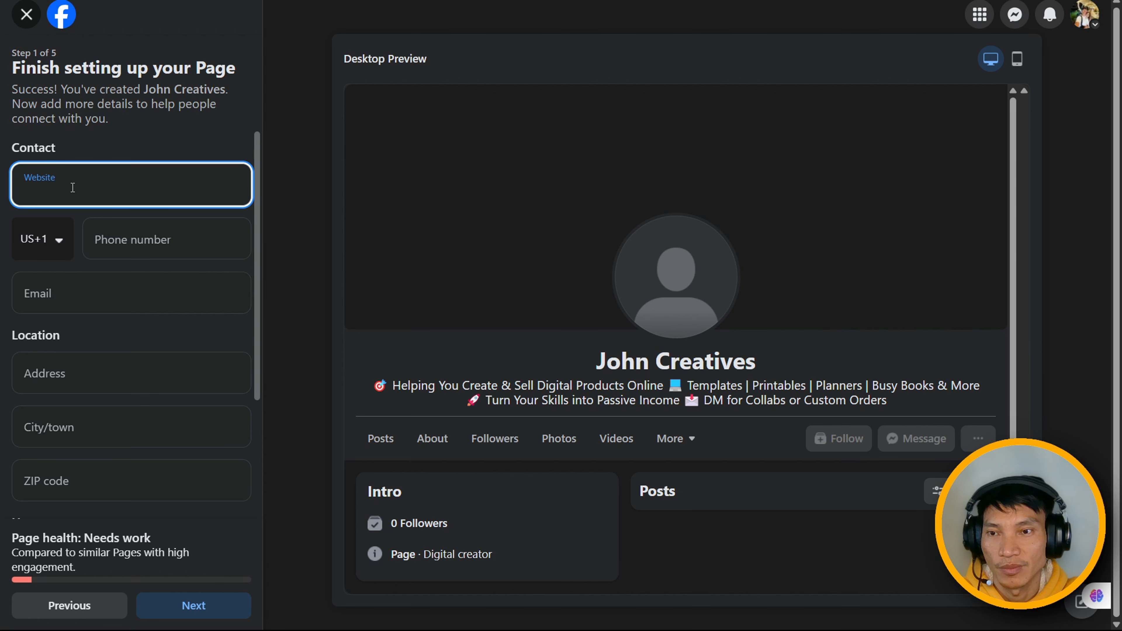
{"action": "left_click", "coordinate": [62, 243]}
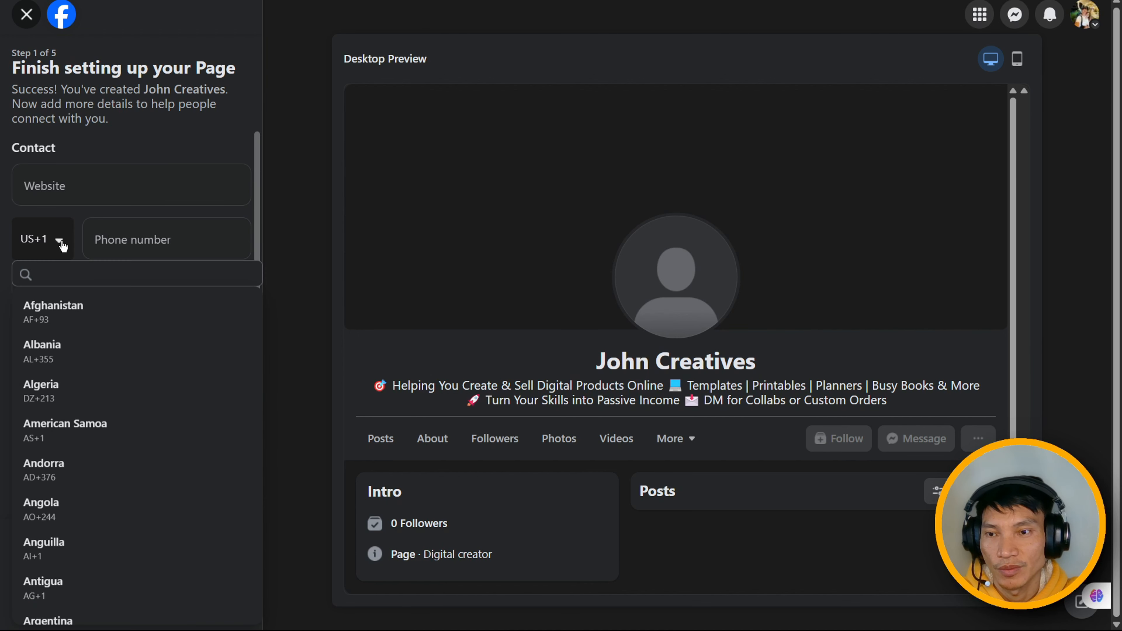
{"action": "type", "text": "+63"}
{"action": "left_click", "coordinate": [140, 315]}
{"action": "type", "text": "9150500"}
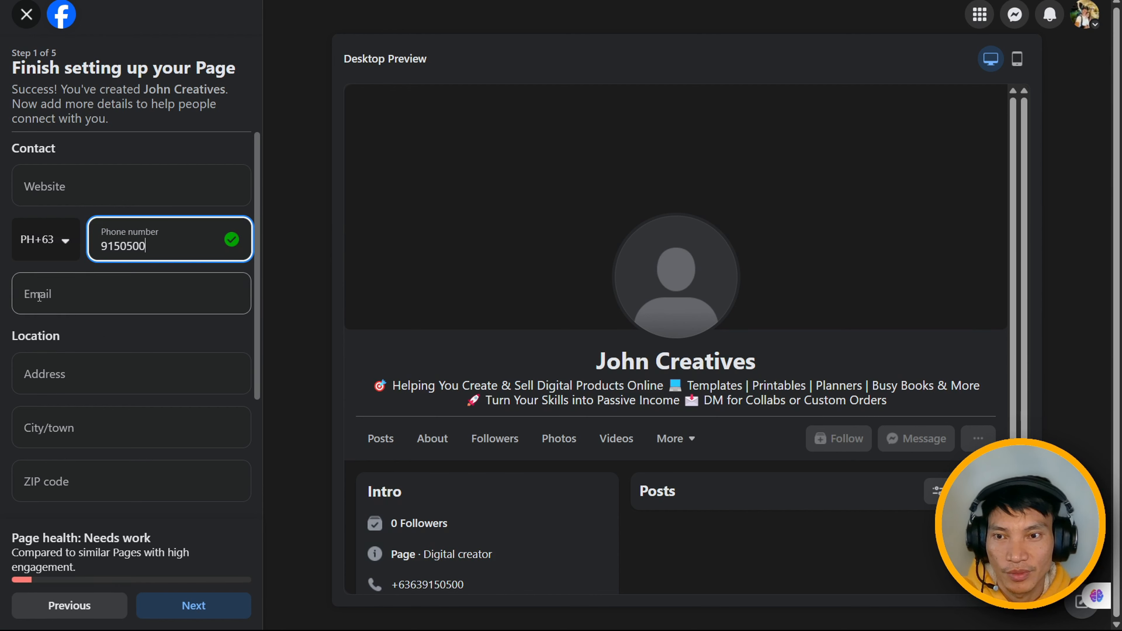
{"action": "scroll", "coordinate": [92, 245], "scroll_direction": "down", "scroll_amount": 4}
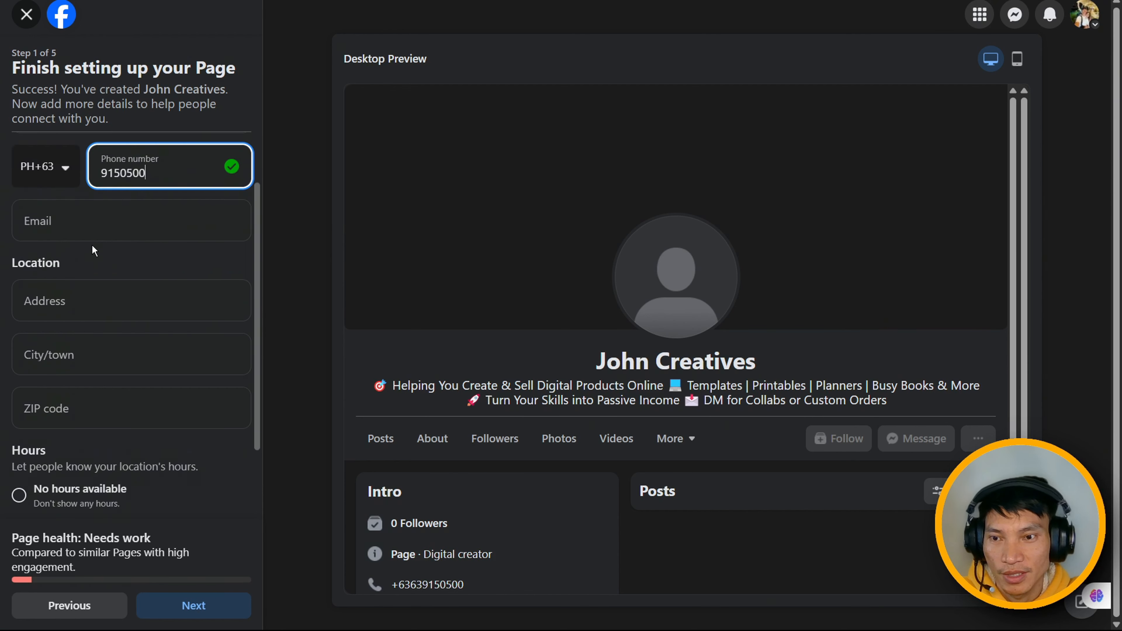
{"action": "left_click", "coordinate": [192, 604]}
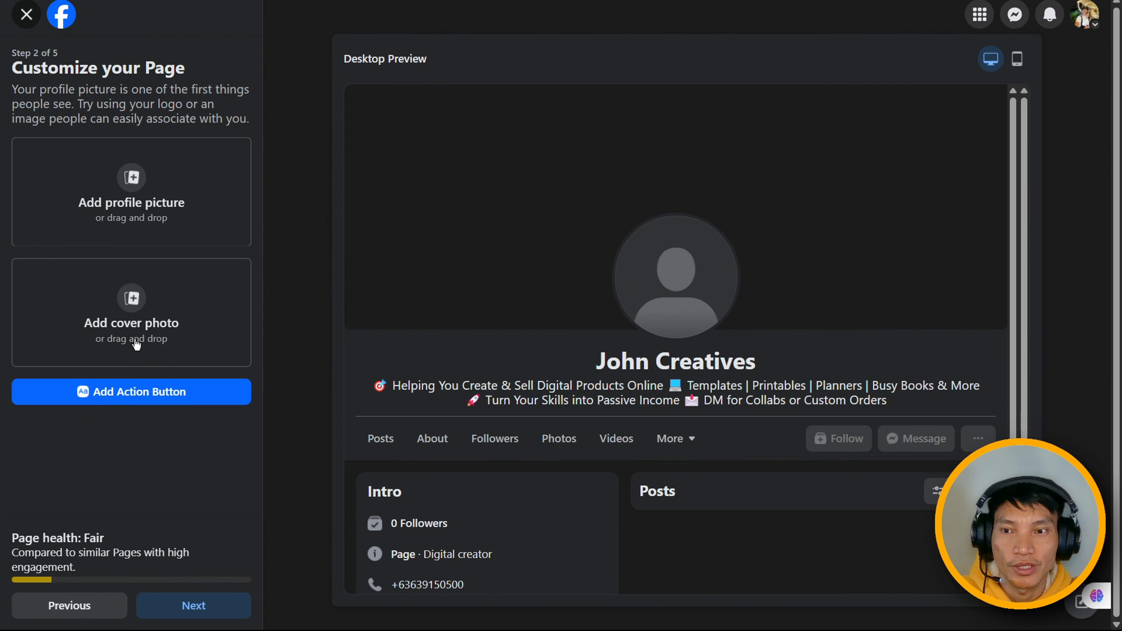
Add the man-with-laptop photo as profile picture and the "Learn With" banner as cover photo, shifting the banner up to clear the profile picture
{"action": "left_click", "coordinate": [135, 173]}
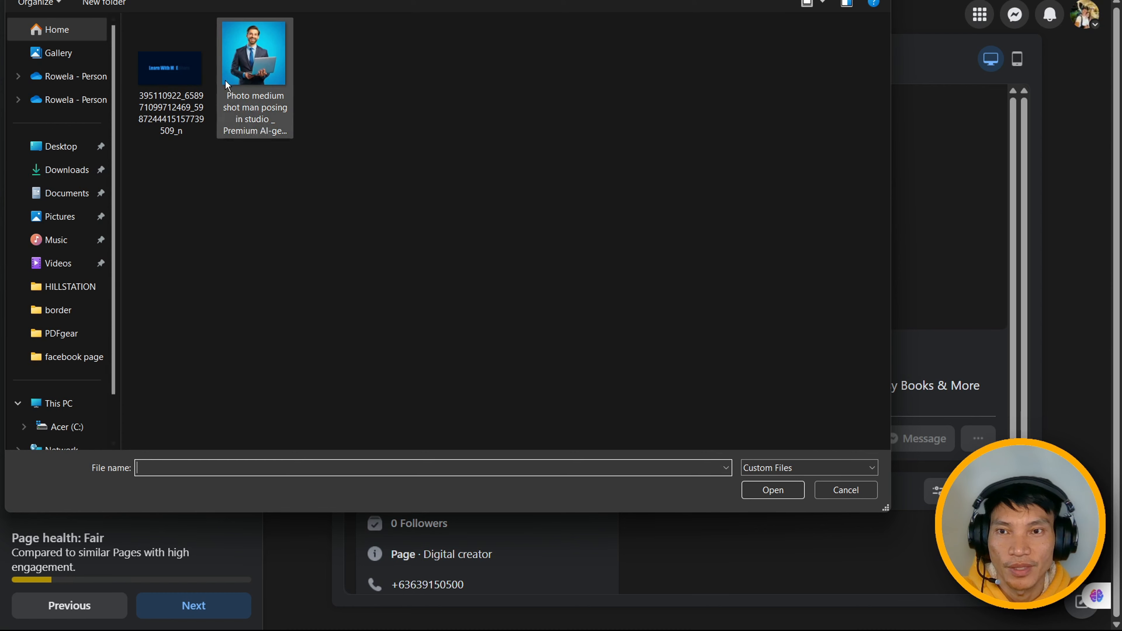
{"action": "double_click", "coordinate": [246, 73]}
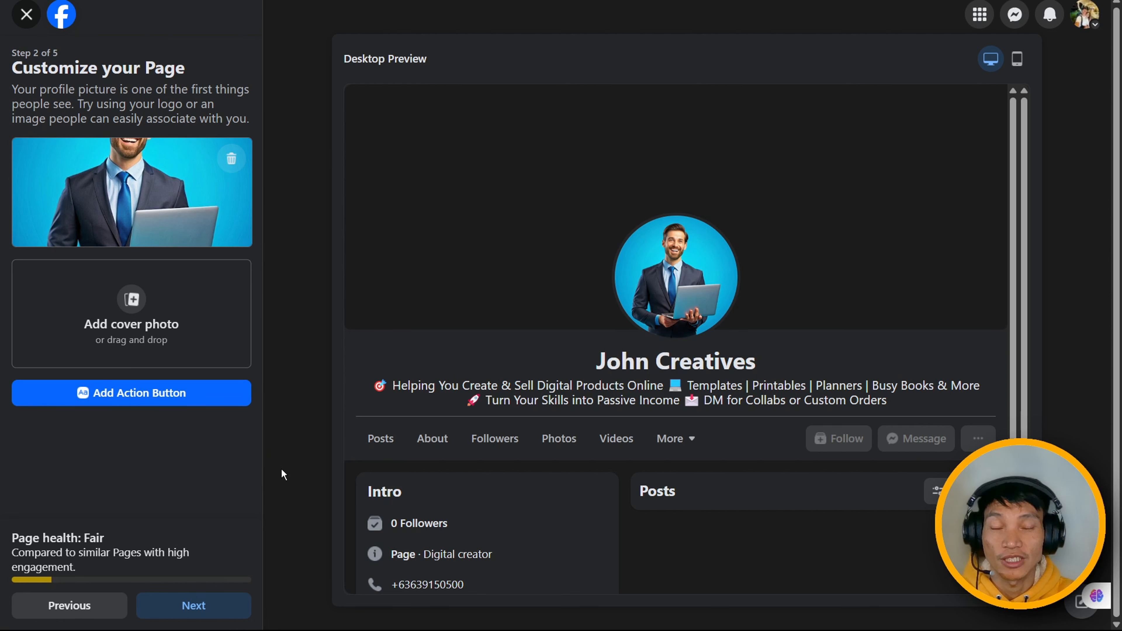
{"action": "left_click", "coordinate": [128, 314]}
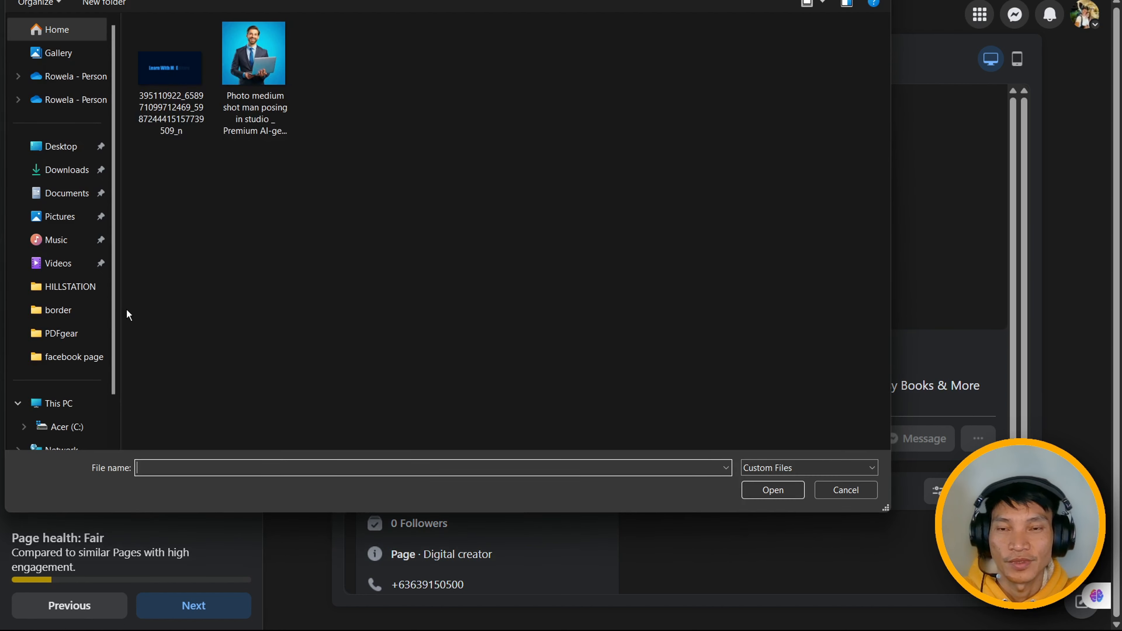
{"action": "double_click", "coordinate": [163, 62]}
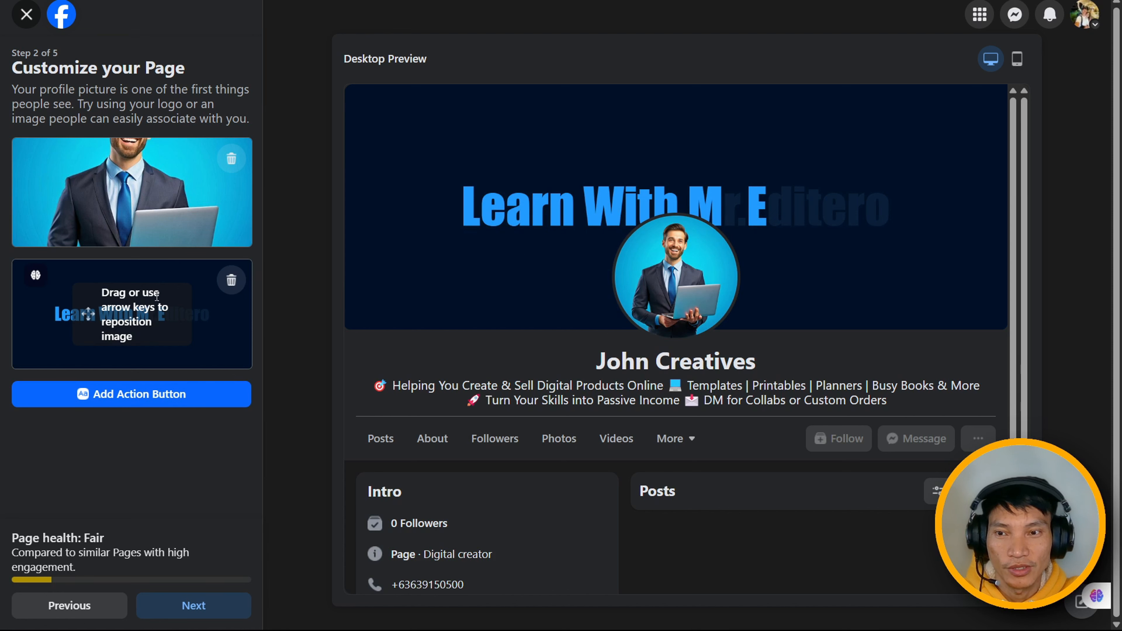
{"action": "left_click_drag", "start_coordinate": [88, 322], "coordinate": [88, 312]}
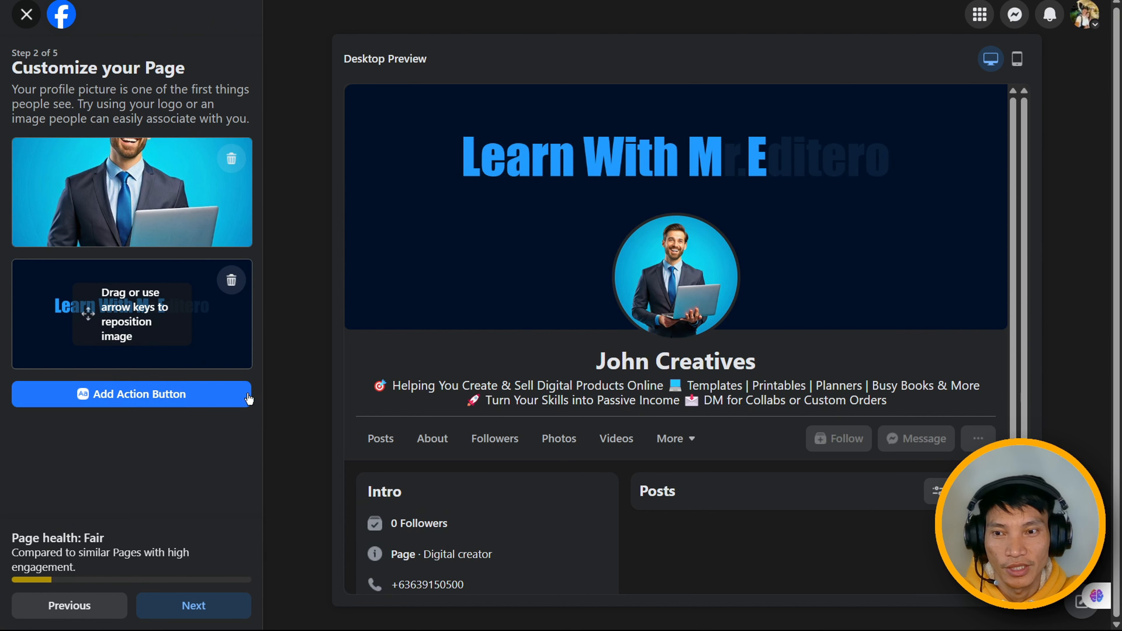
Add a Send message action button through Messenger to the Page and continue the setup
{"action": "left_click", "coordinate": [149, 400]}
{"action": "left_click", "coordinate": [556, 436]}
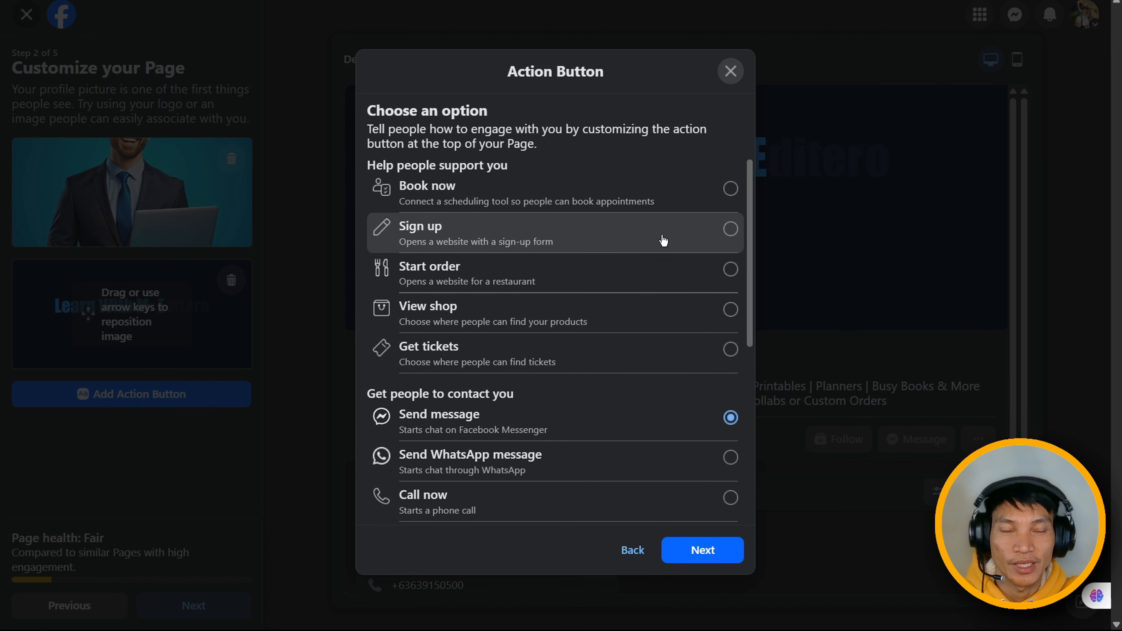
{"action": "scroll", "coordinate": [619, 260], "scroll_direction": "down", "scroll_amount": 3}
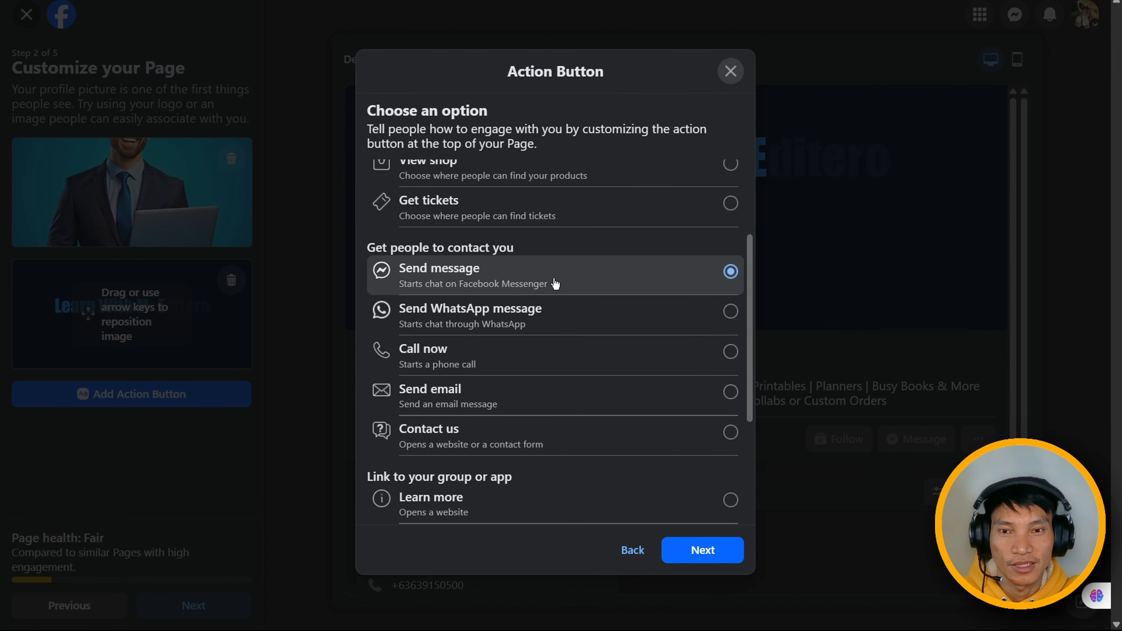
{"action": "left_click", "coordinate": [700, 556]}
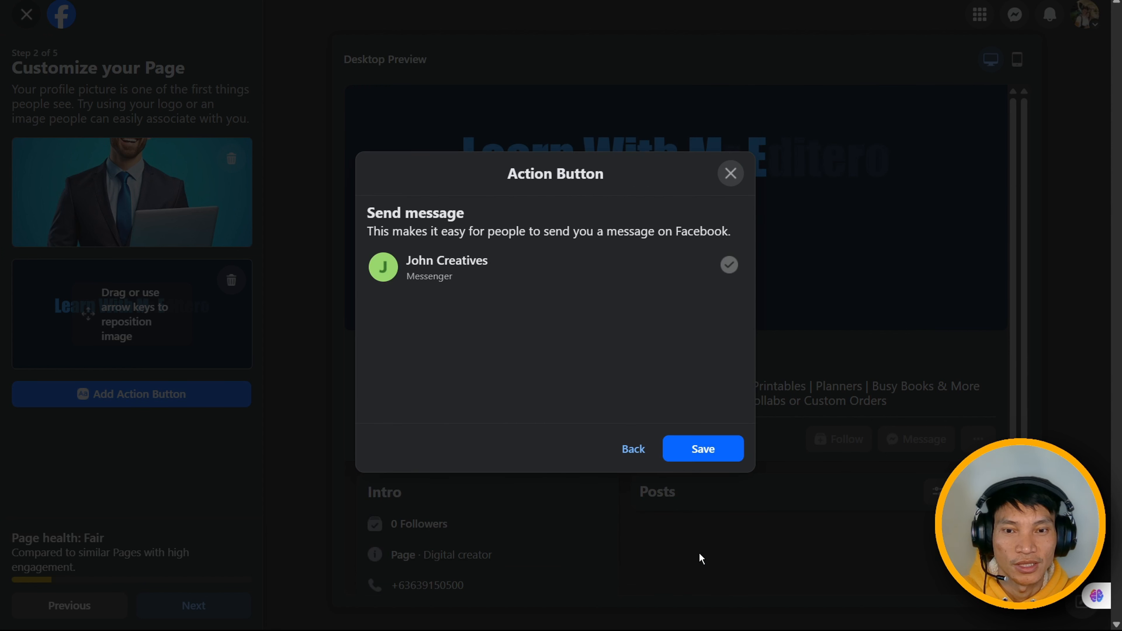
{"action": "left_click", "coordinate": [696, 449]}
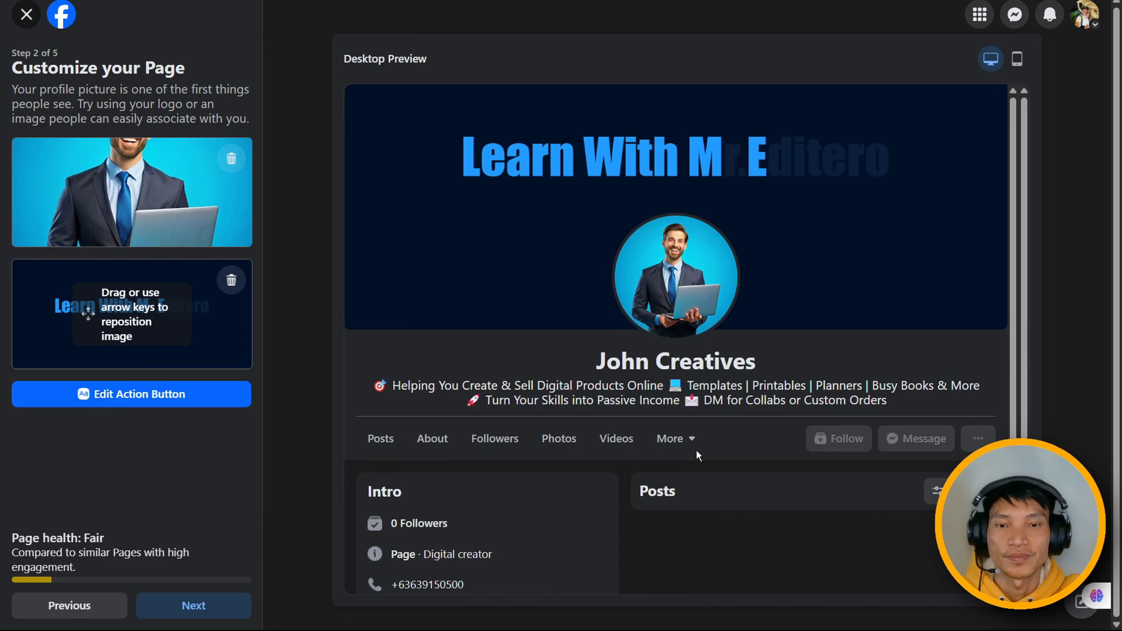
{"action": "left_click", "coordinate": [214, 606]}
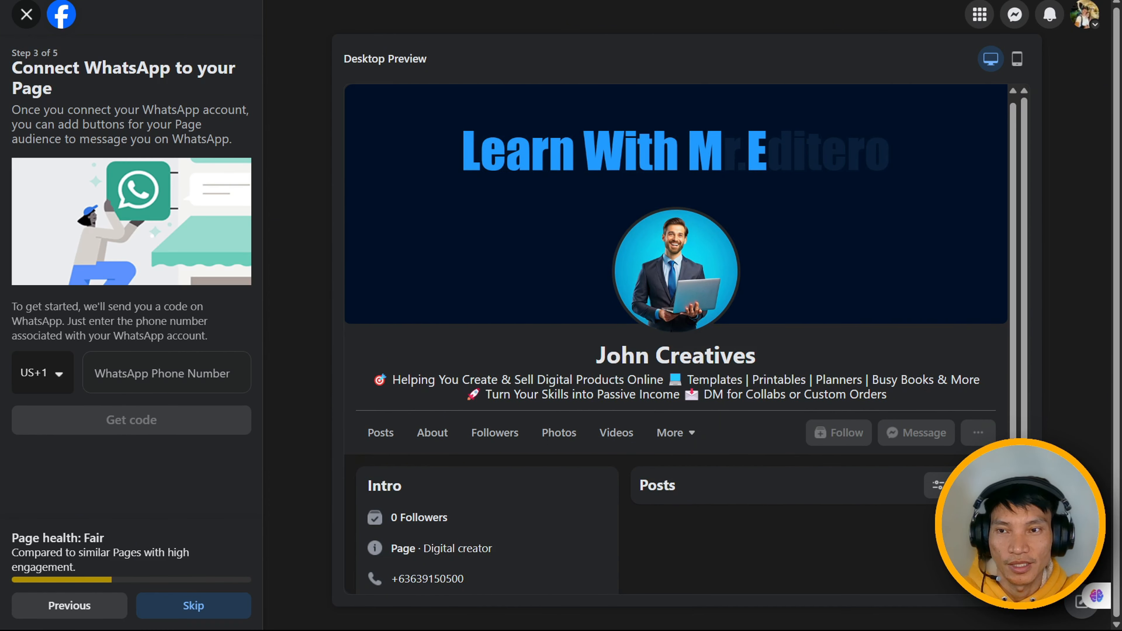
Skip the WhatsApp connection and friend invitations, then finish the Page setup with the default notification settings
{"action": "left_click", "coordinate": [223, 608]}
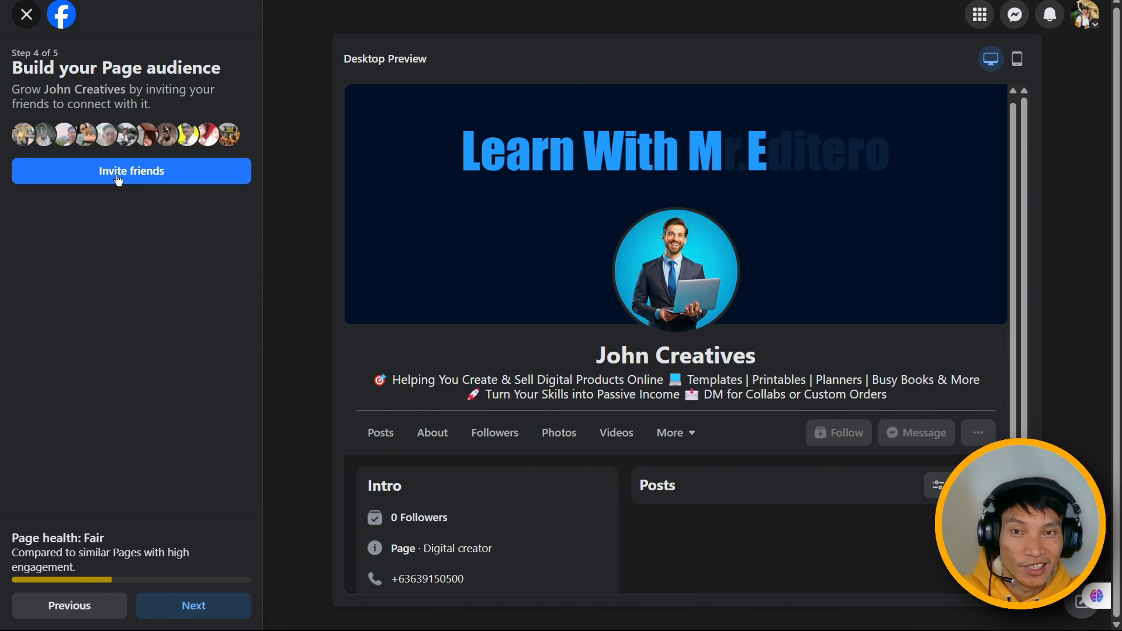
{"action": "left_click", "coordinate": [185, 605]}
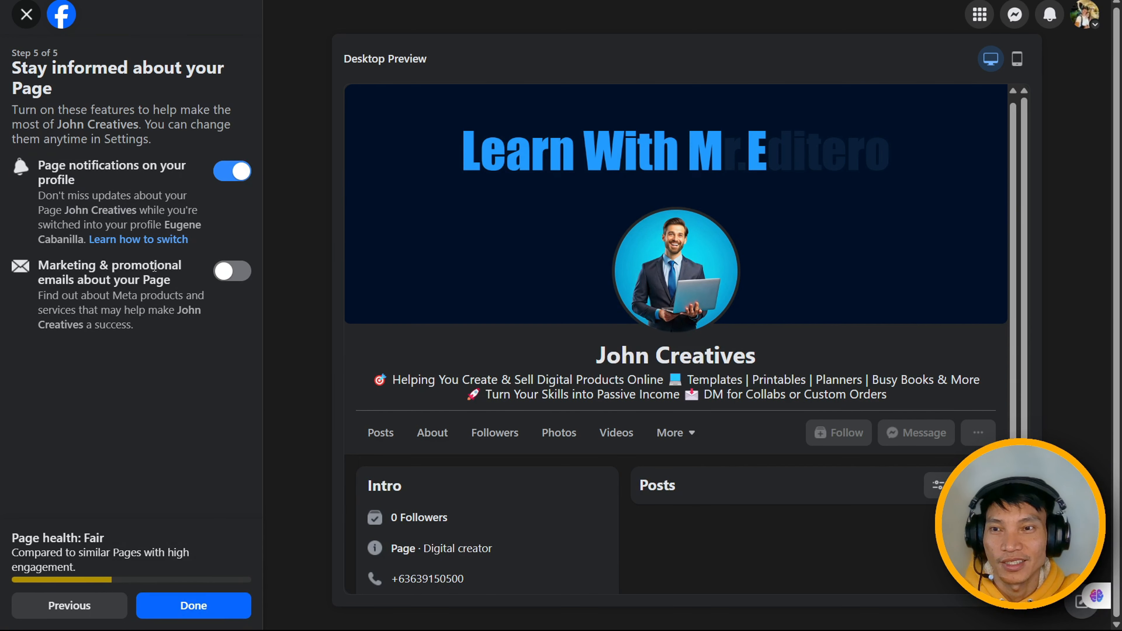
{"action": "left_click", "coordinate": [192, 606]}
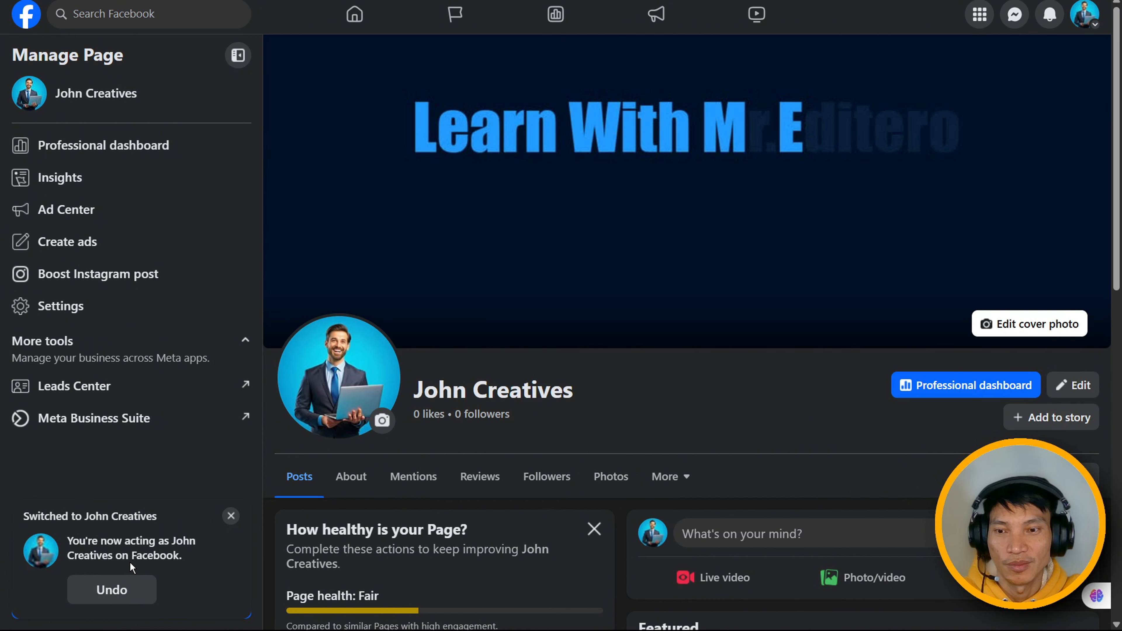
Review the finished Page's health suggestions, intro details, photos and profile picture post
{"action": "scroll", "coordinate": [290, 529], "scroll_direction": "down", "scroll_amount": 7}
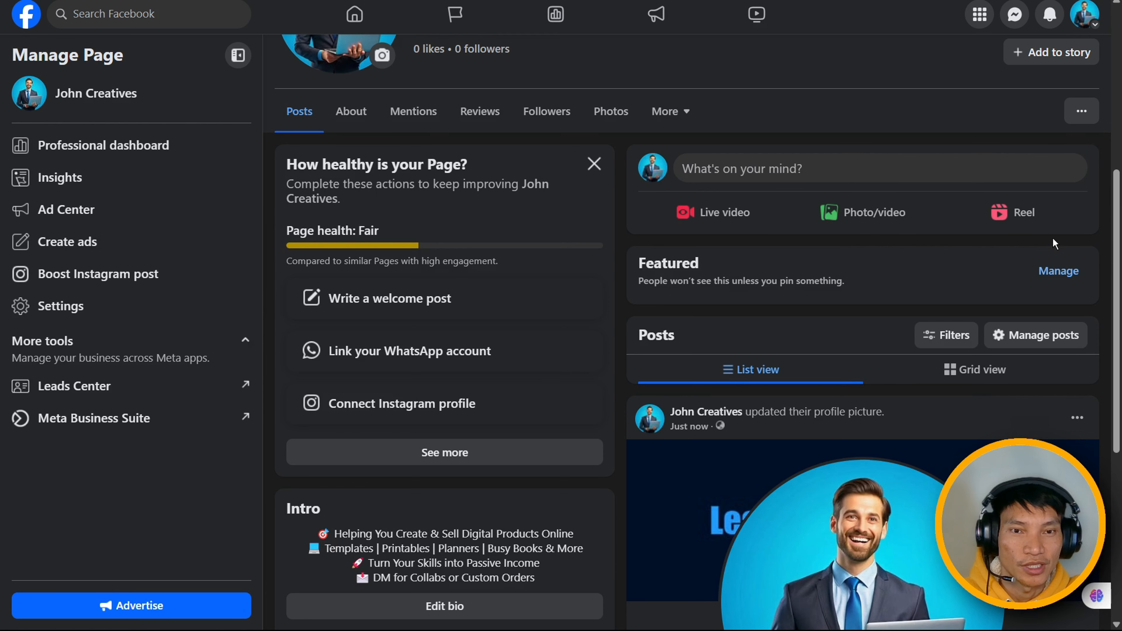
{"action": "scroll", "coordinate": [708, 247], "scroll_direction": "down", "scroll_amount": 4}
{"action": "scroll", "coordinate": [707, 267], "scroll_direction": "down", "scroll_amount": 3}
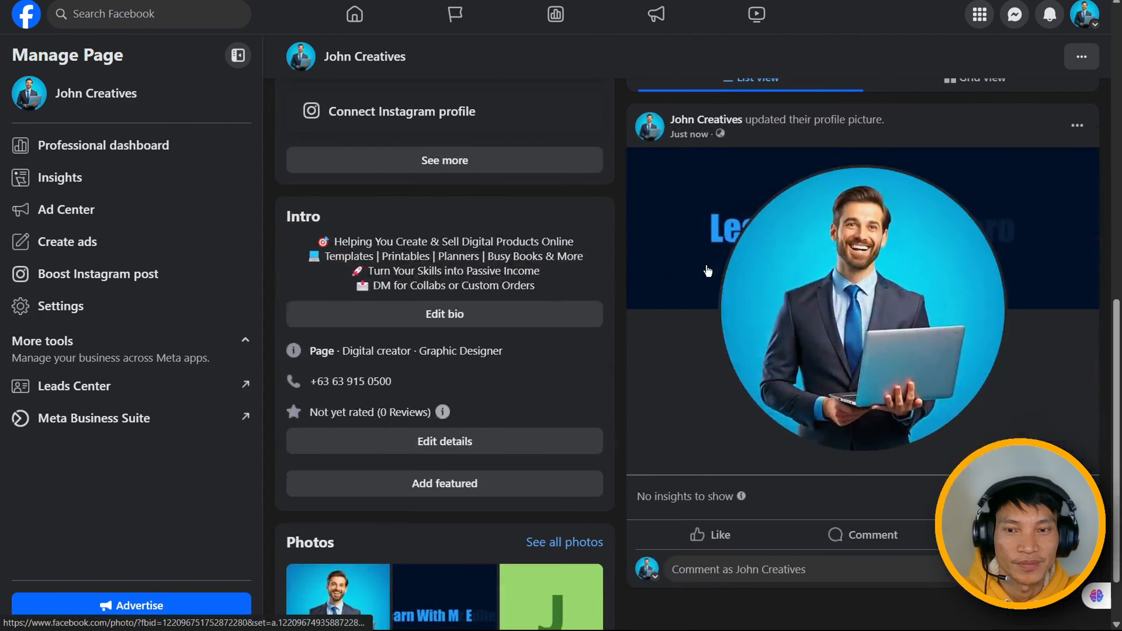
{"action": "scroll", "coordinate": [708, 271], "scroll_direction": "up", "scroll_amount": 12}
{"action": "scroll", "coordinate": [708, 276], "scroll_direction": "up", "scroll_amount": 2}
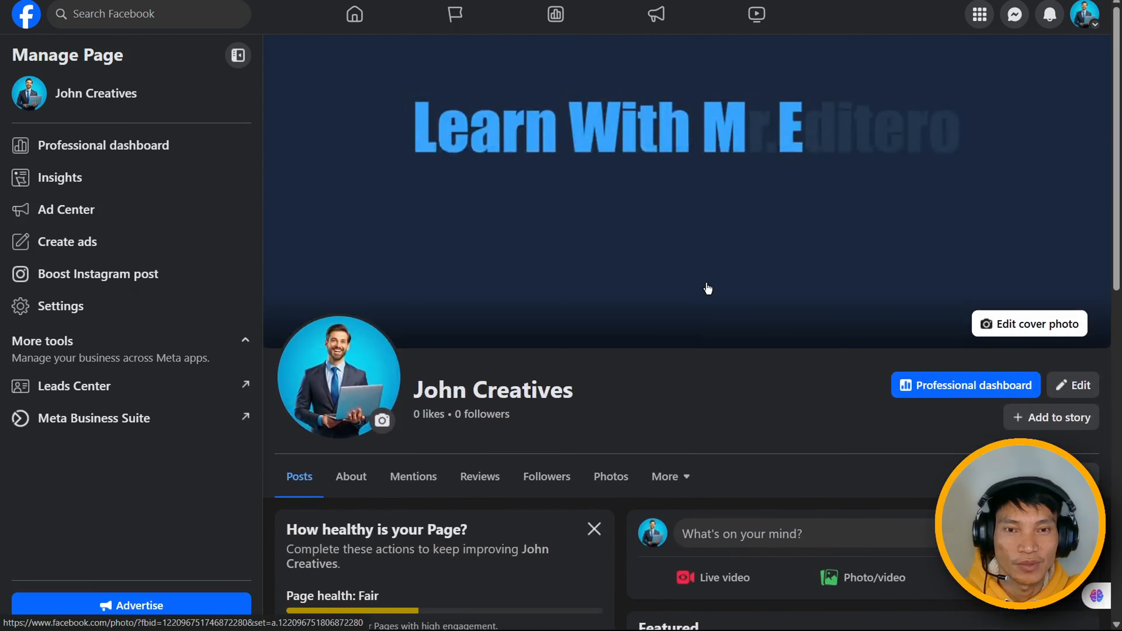